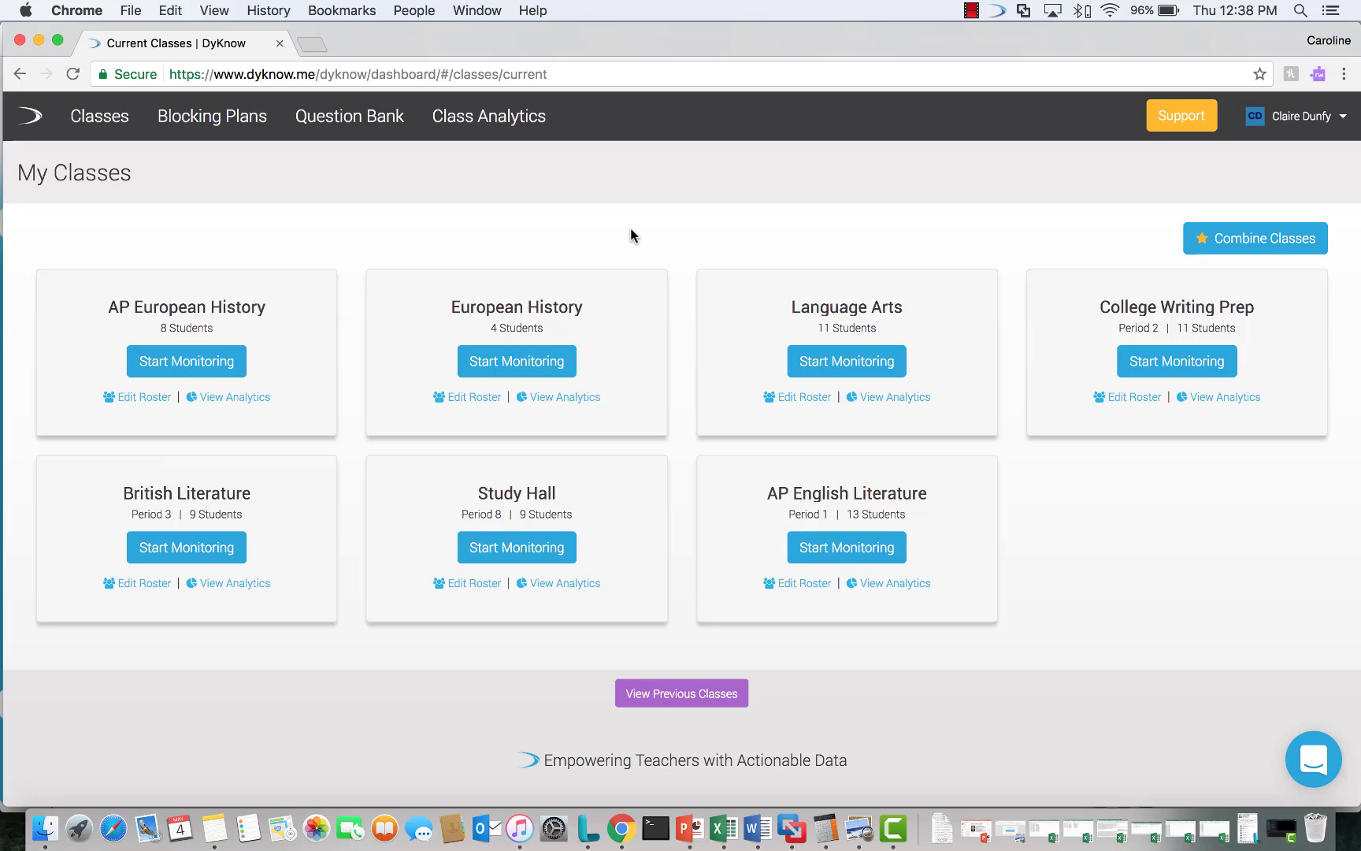
Open the AP European History Class Analytics and list the students who visited docs.google.com.
left_click(510, 134)
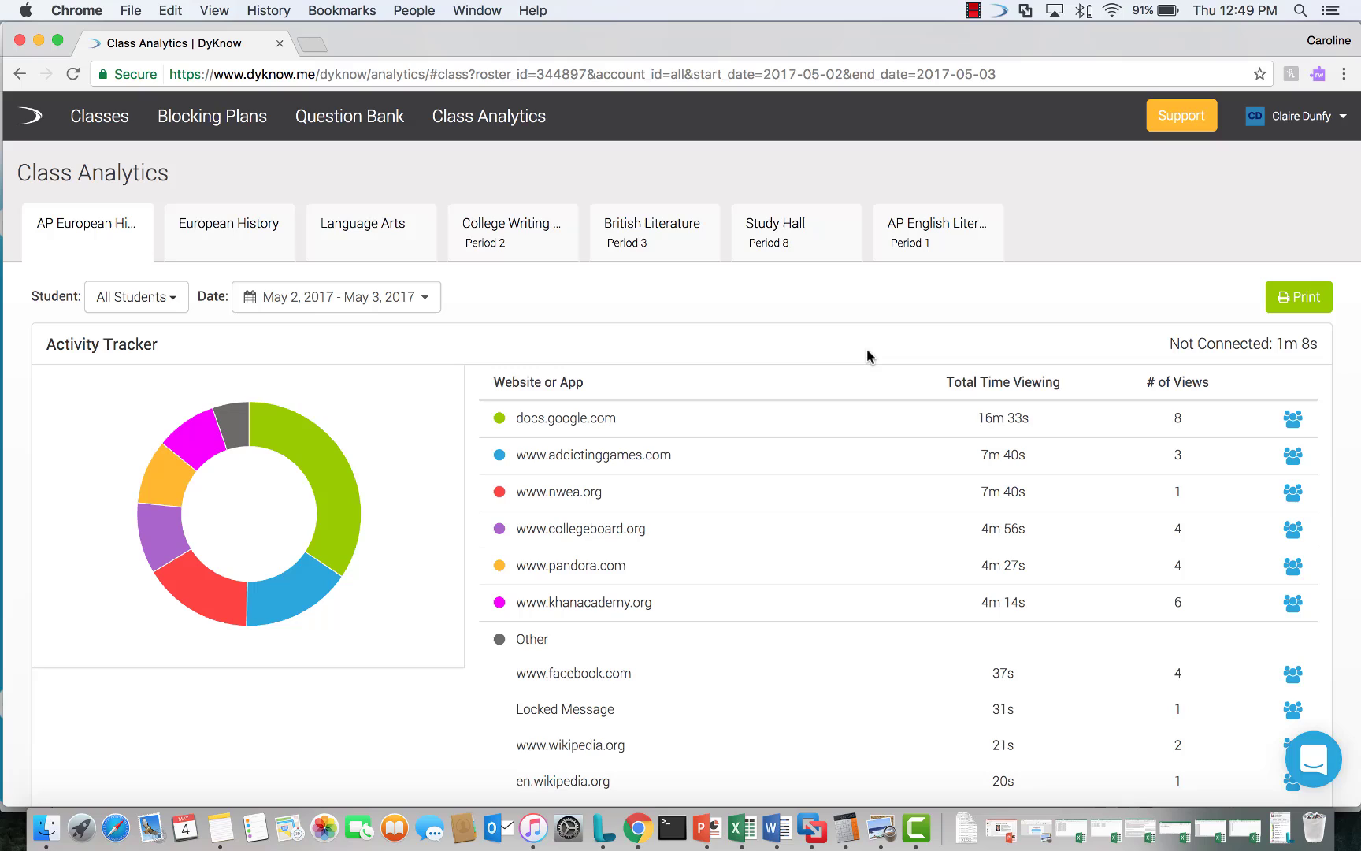
left_click(424, 310)
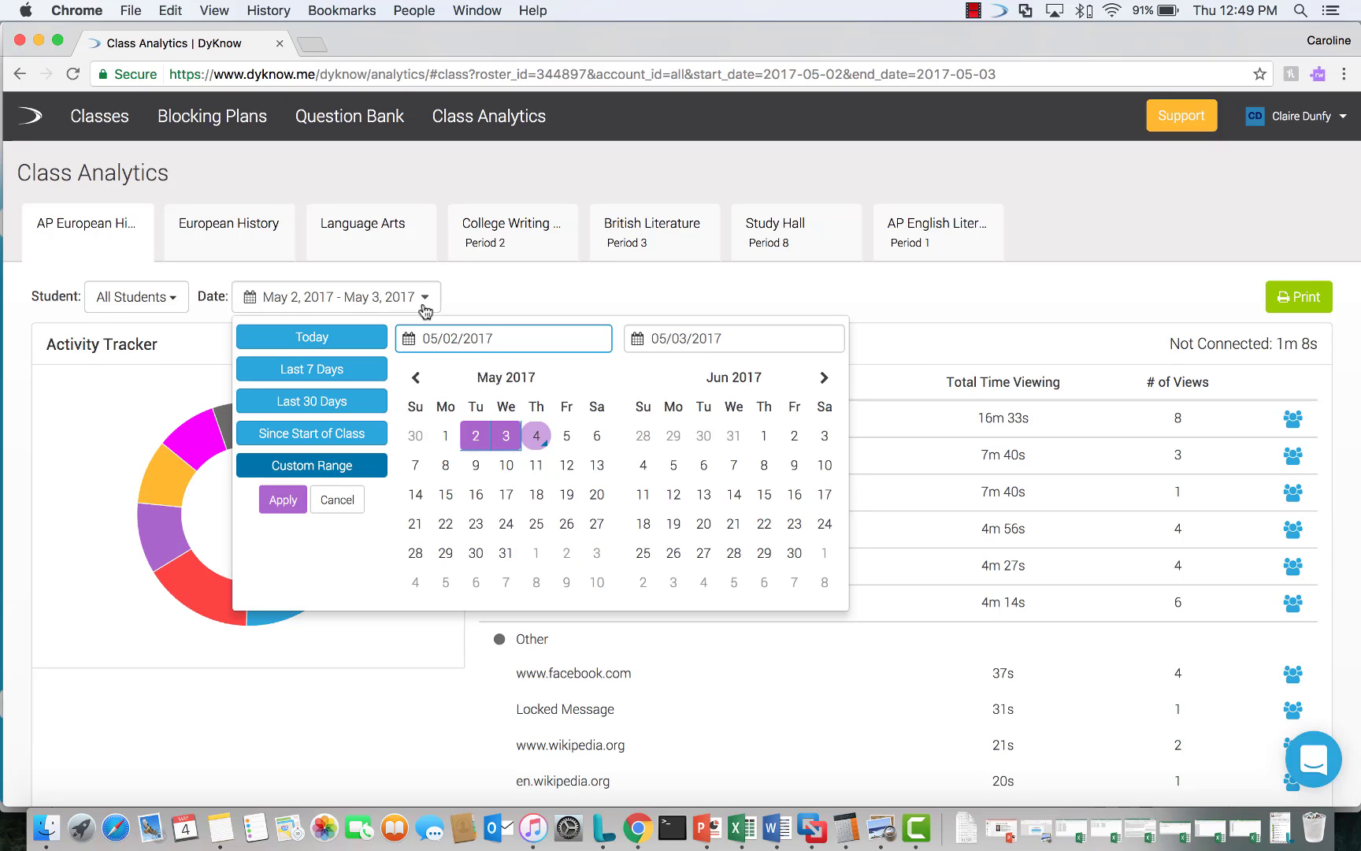
left_click(484, 300)
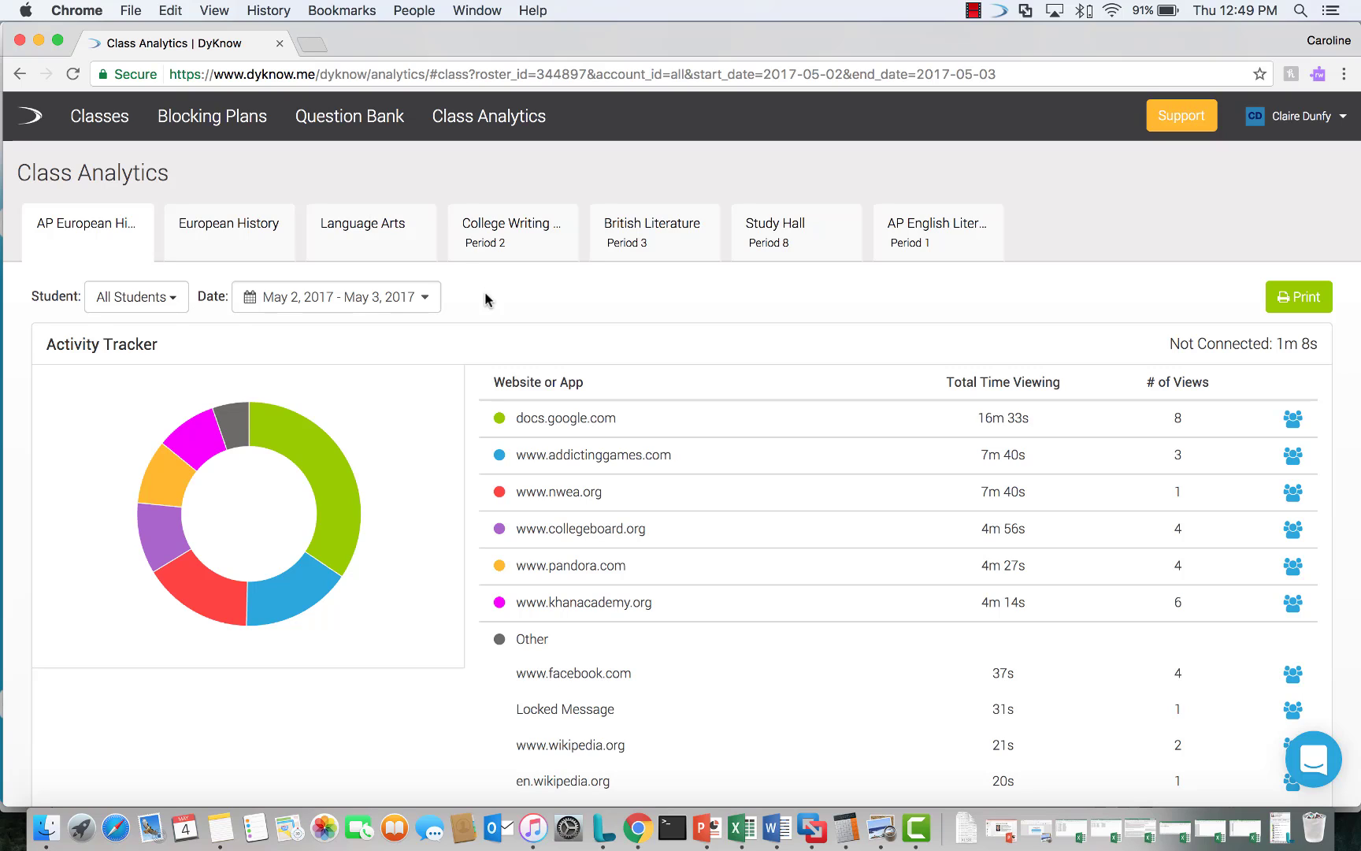
left_click(1293, 421)
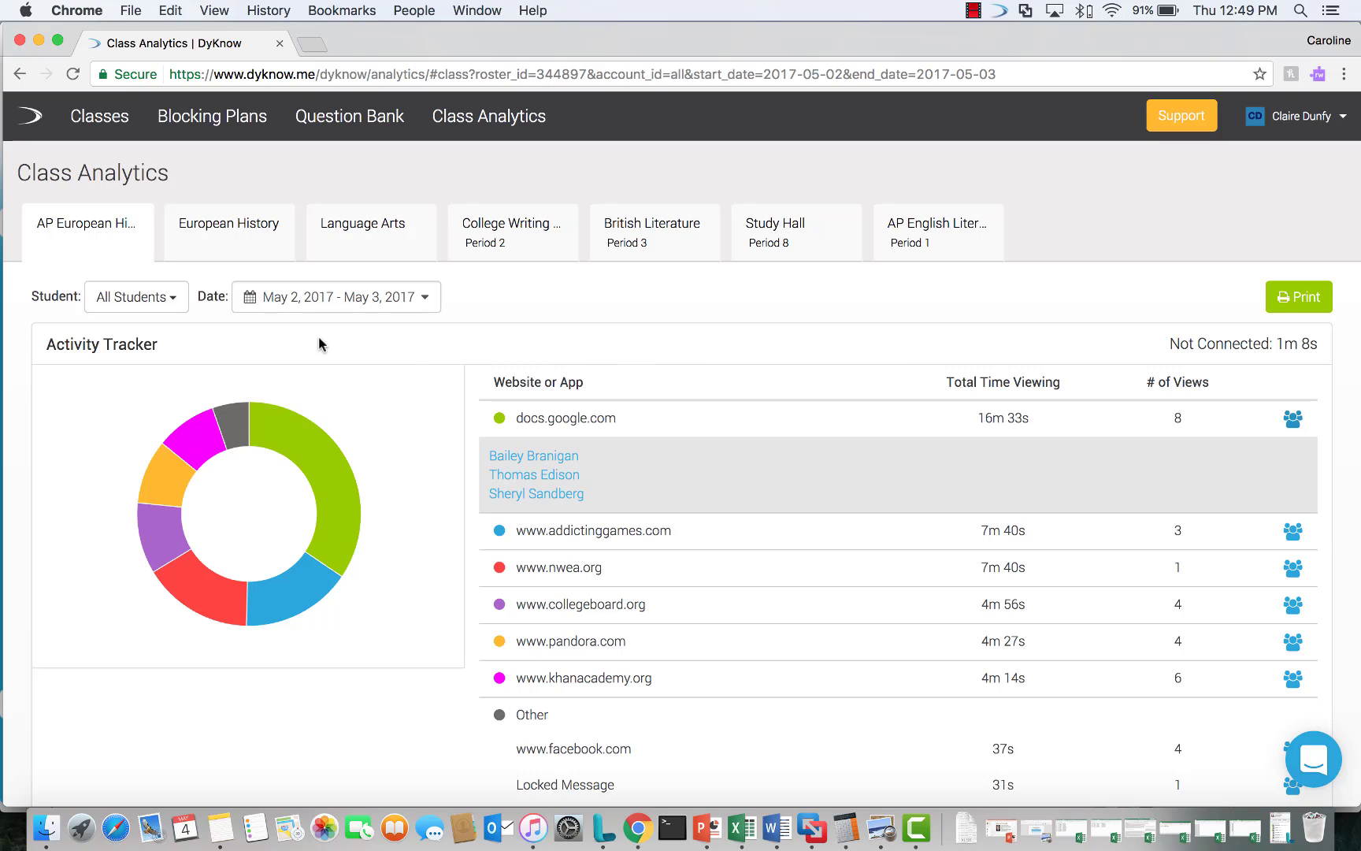
left_click(175, 303)
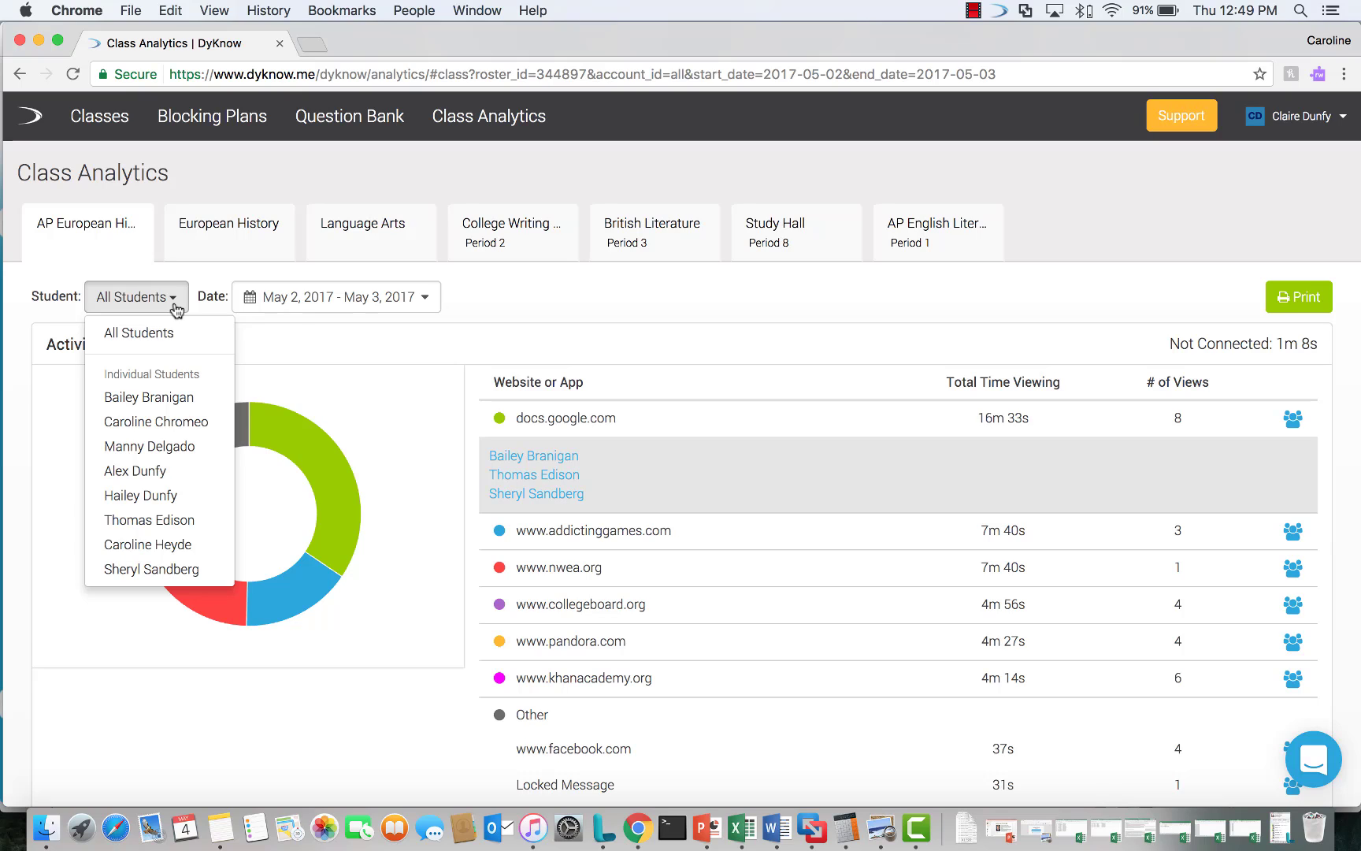
left_click(610, 275)
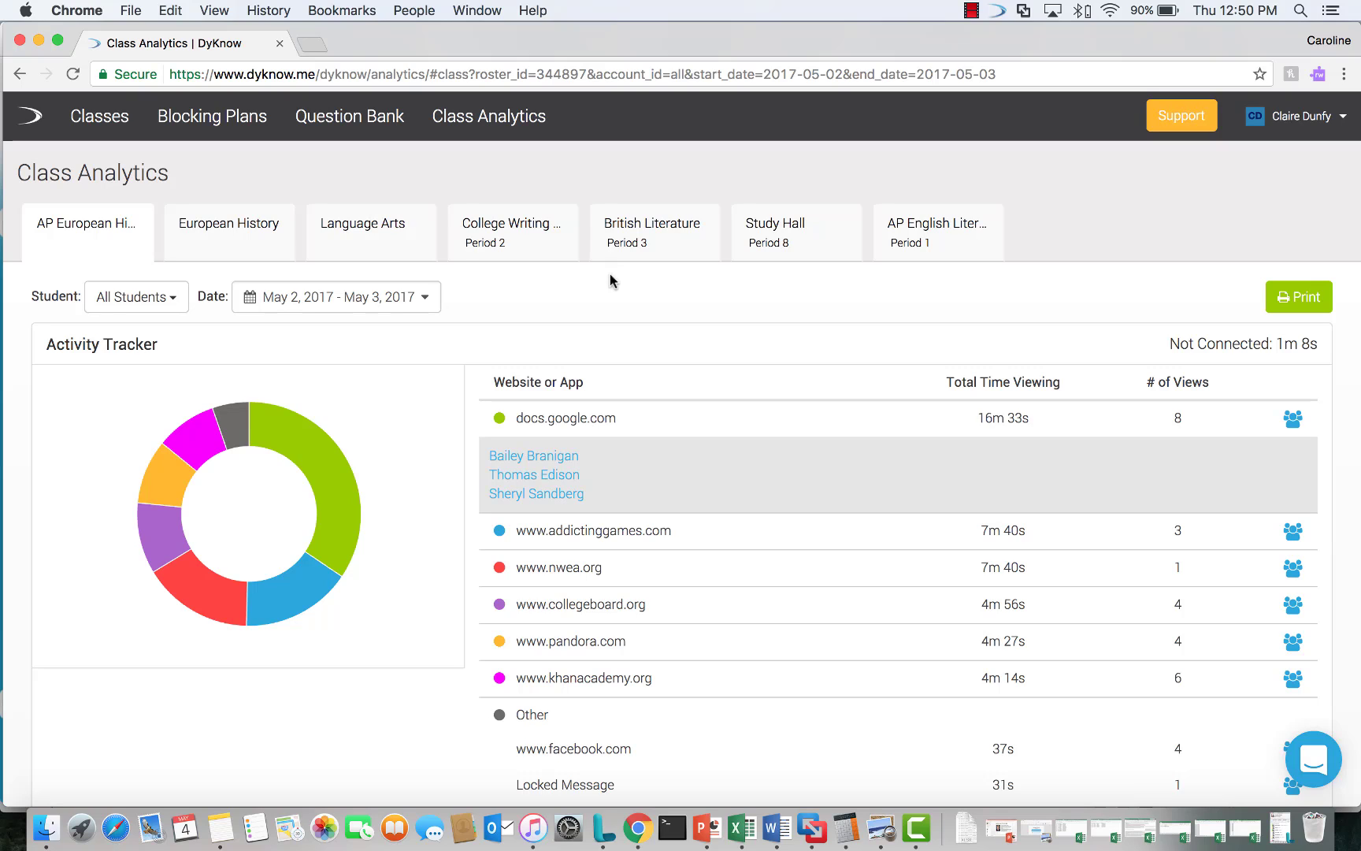
Filter the Blocking Plans list by 'AP' to show AP European History Study Time.
left_click(233, 136)
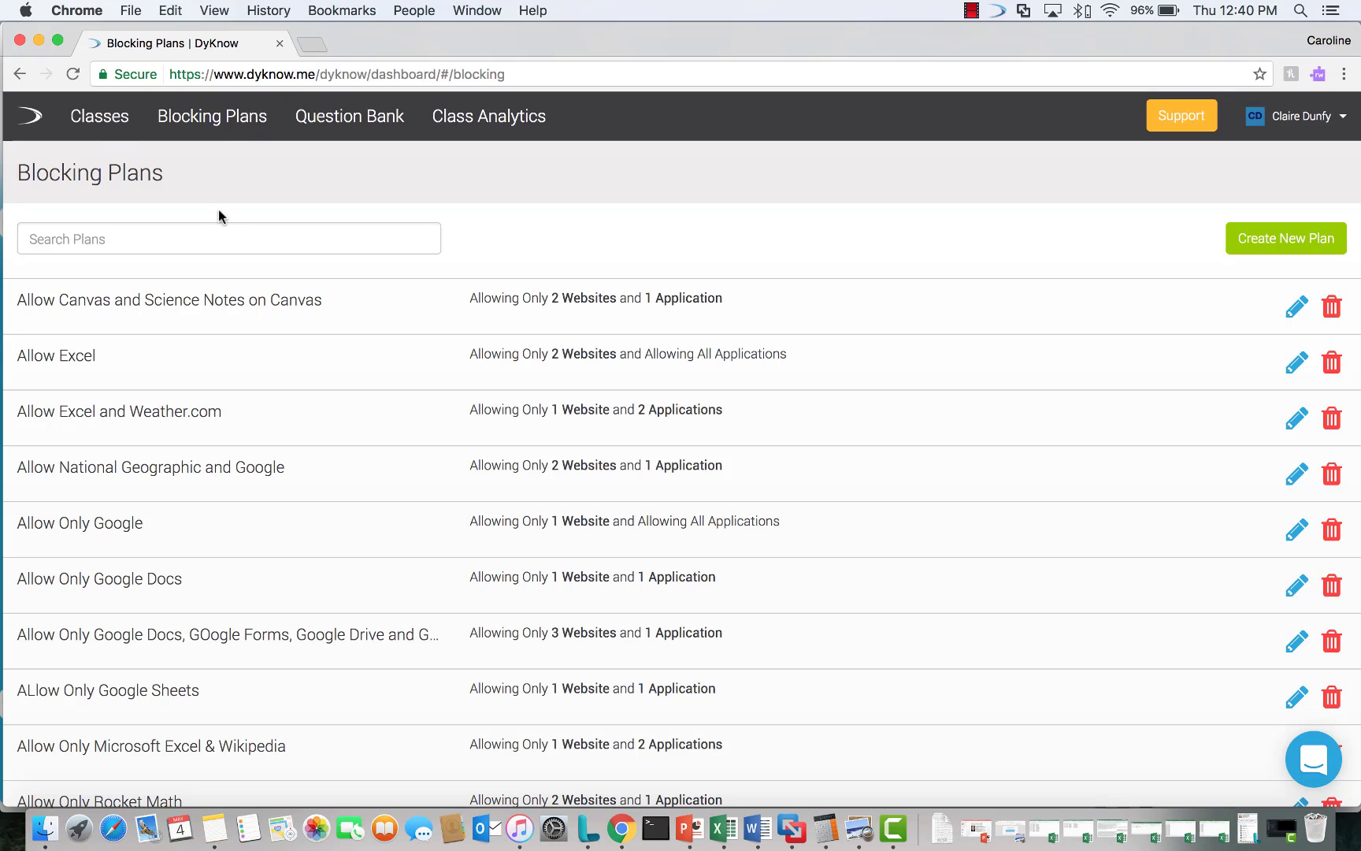
left_click(211, 232)
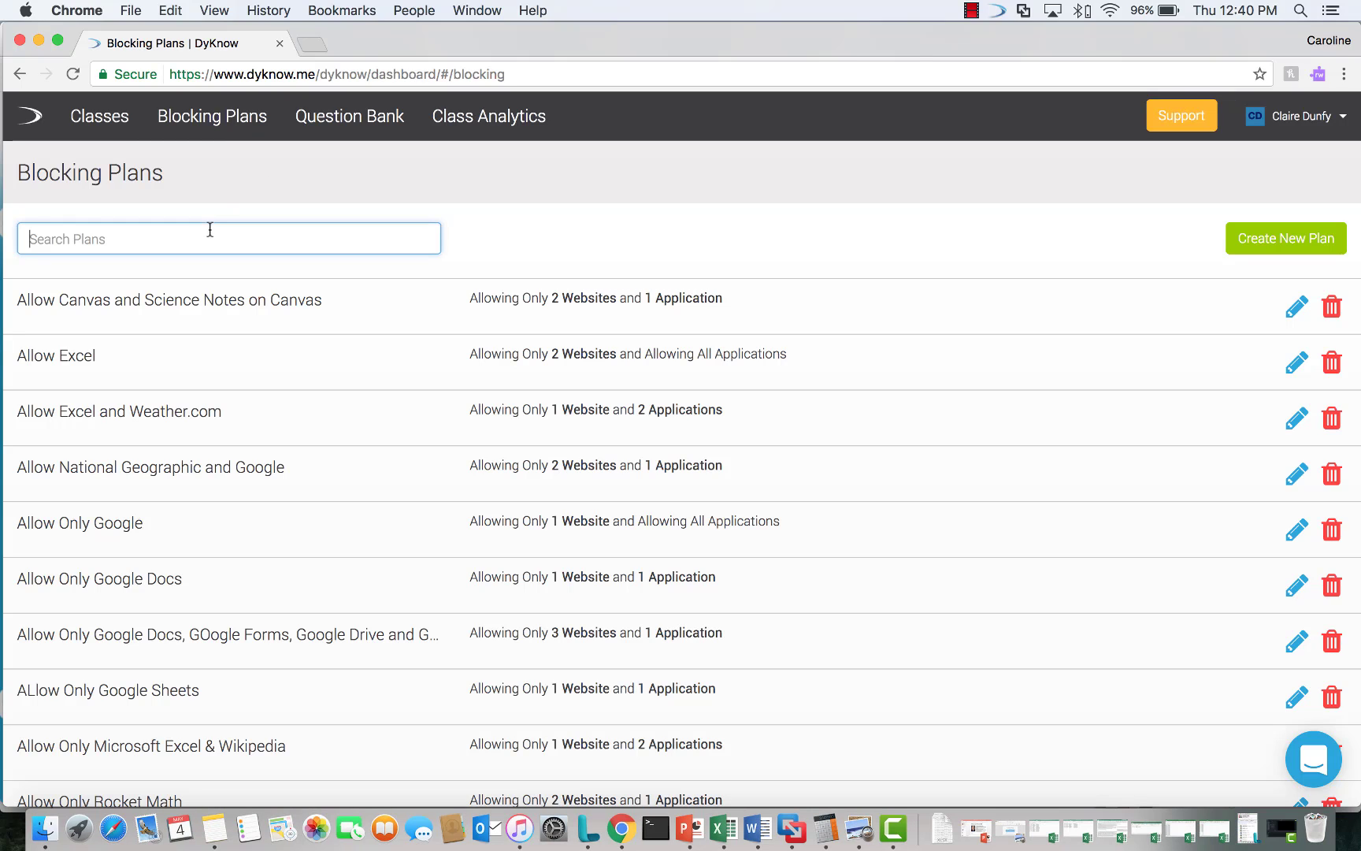
type("AP")
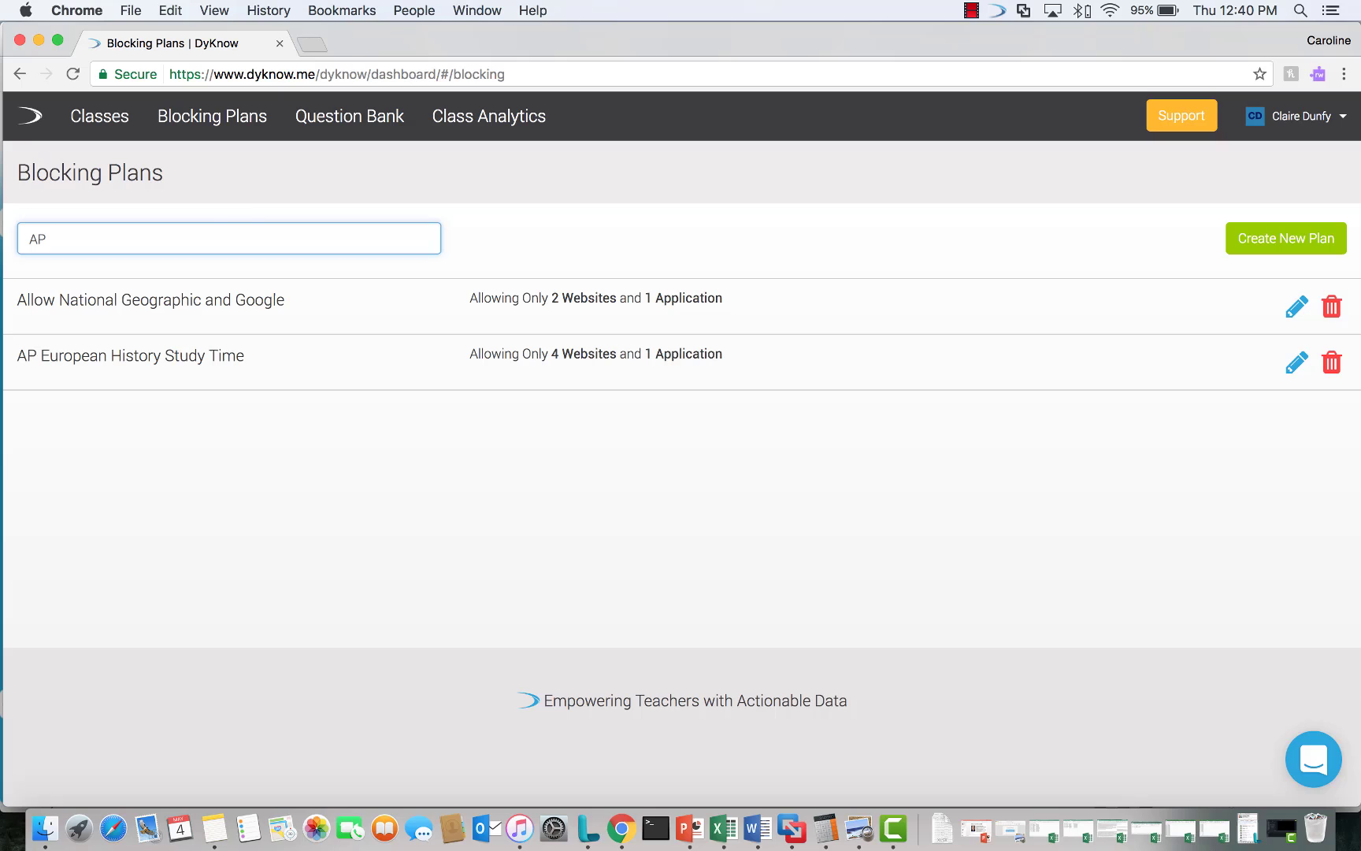
Review and save AP European History Study Time as allow-only: four websites plus web browsers.
left_click(1296, 365)
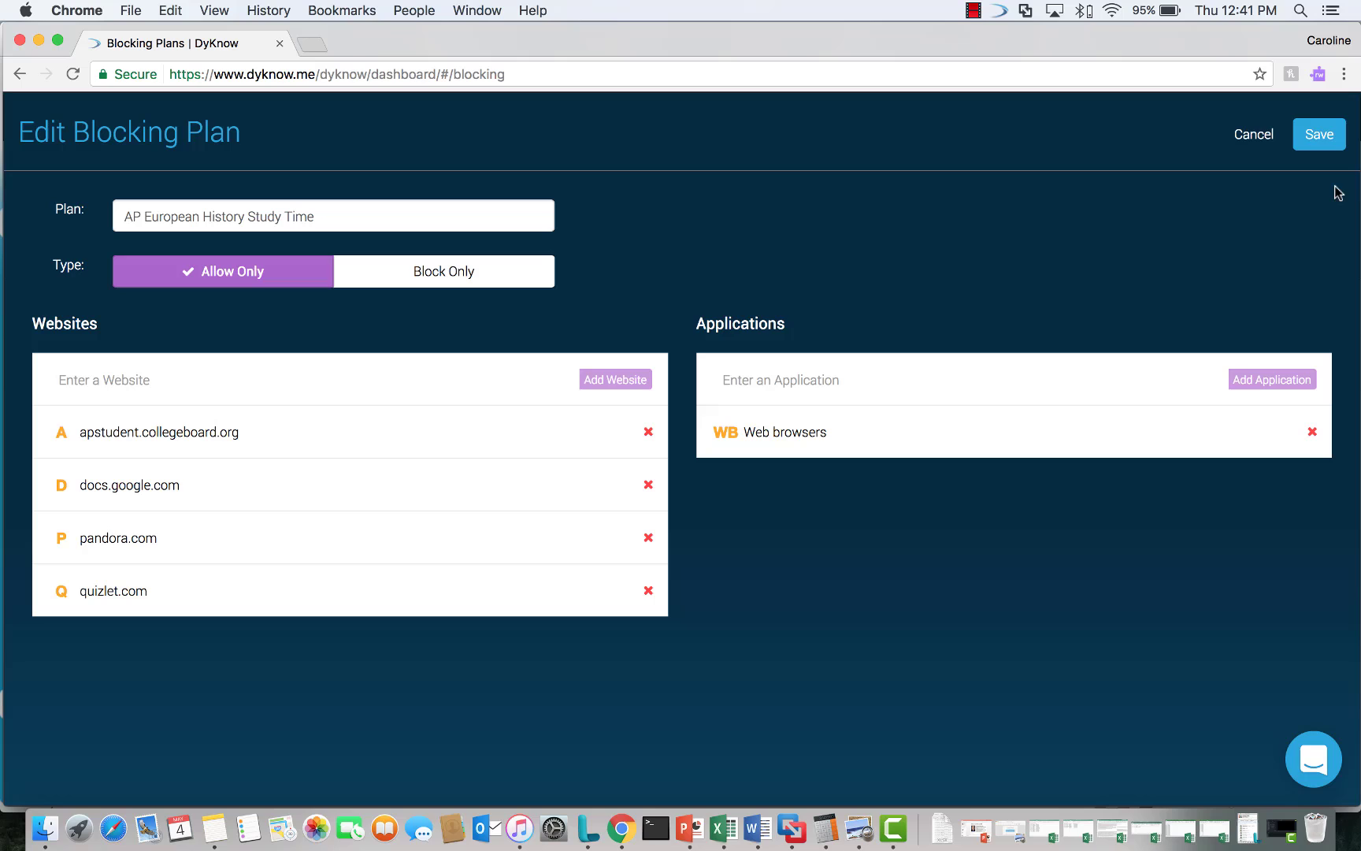
left_click(1321, 136)
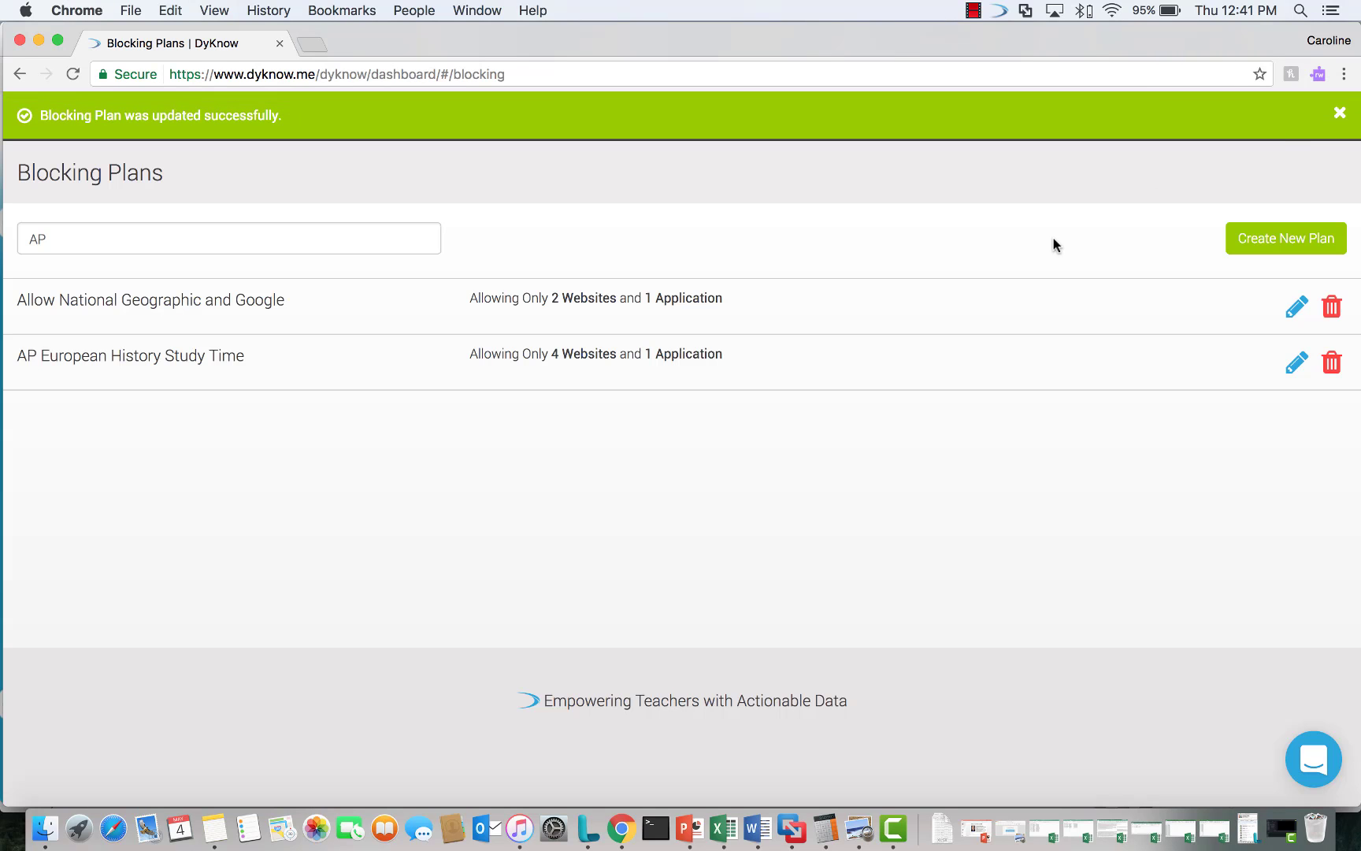
Go back to Classes and start a monitoring session for AP European History.
left_click(100, 134)
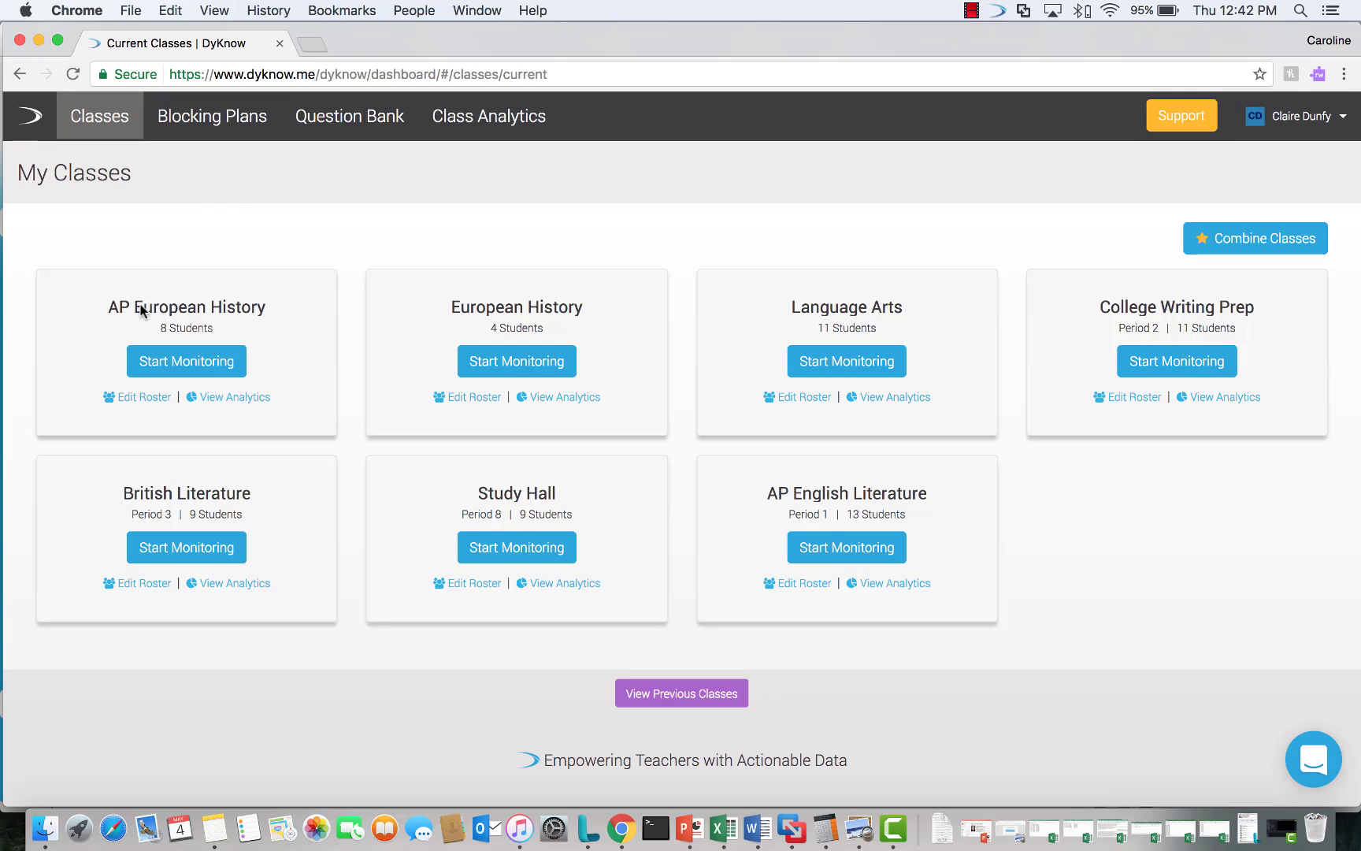
left_click(177, 361)
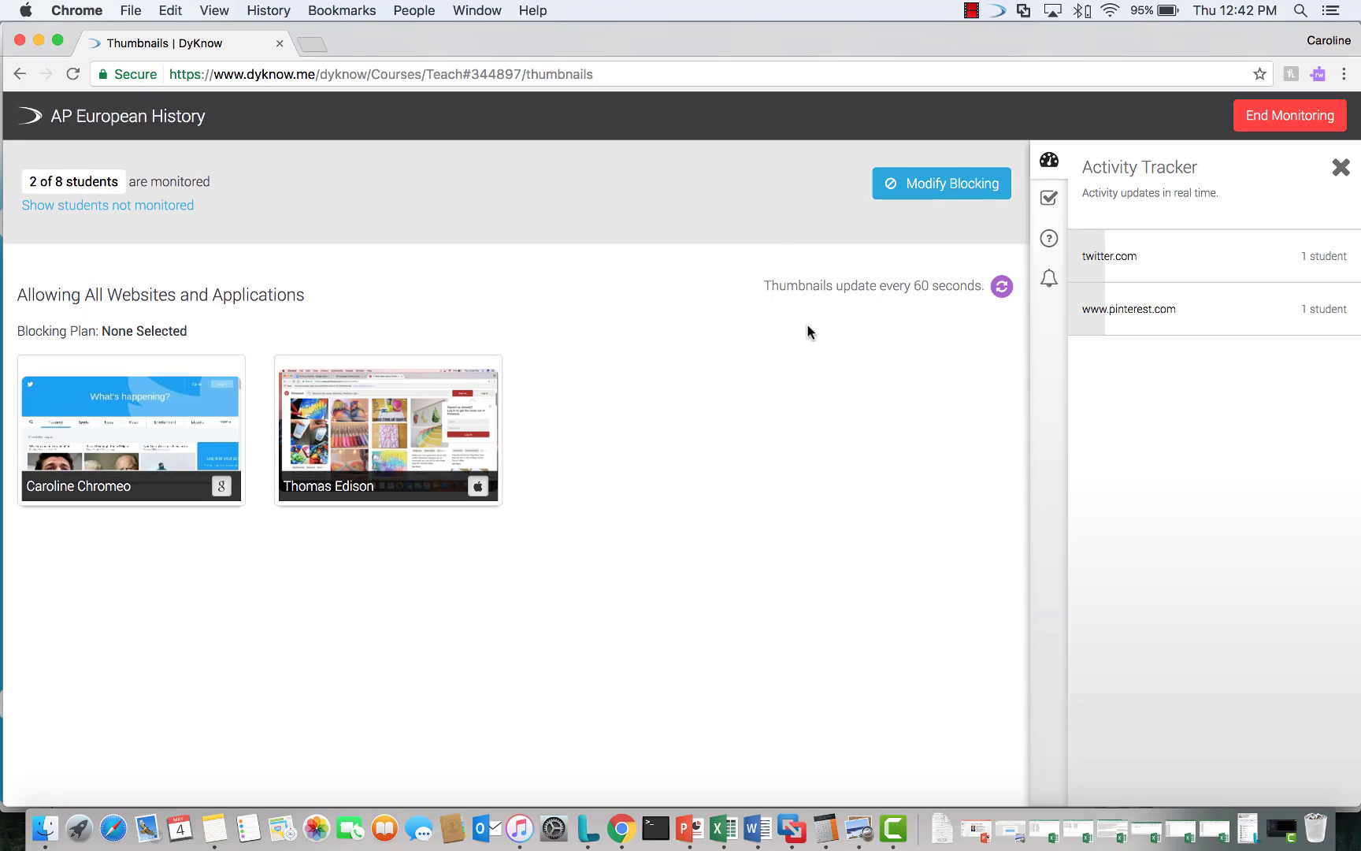
Choose the AP European History Study Time blocking plan and enforce it on the students.
left_click(936, 183)
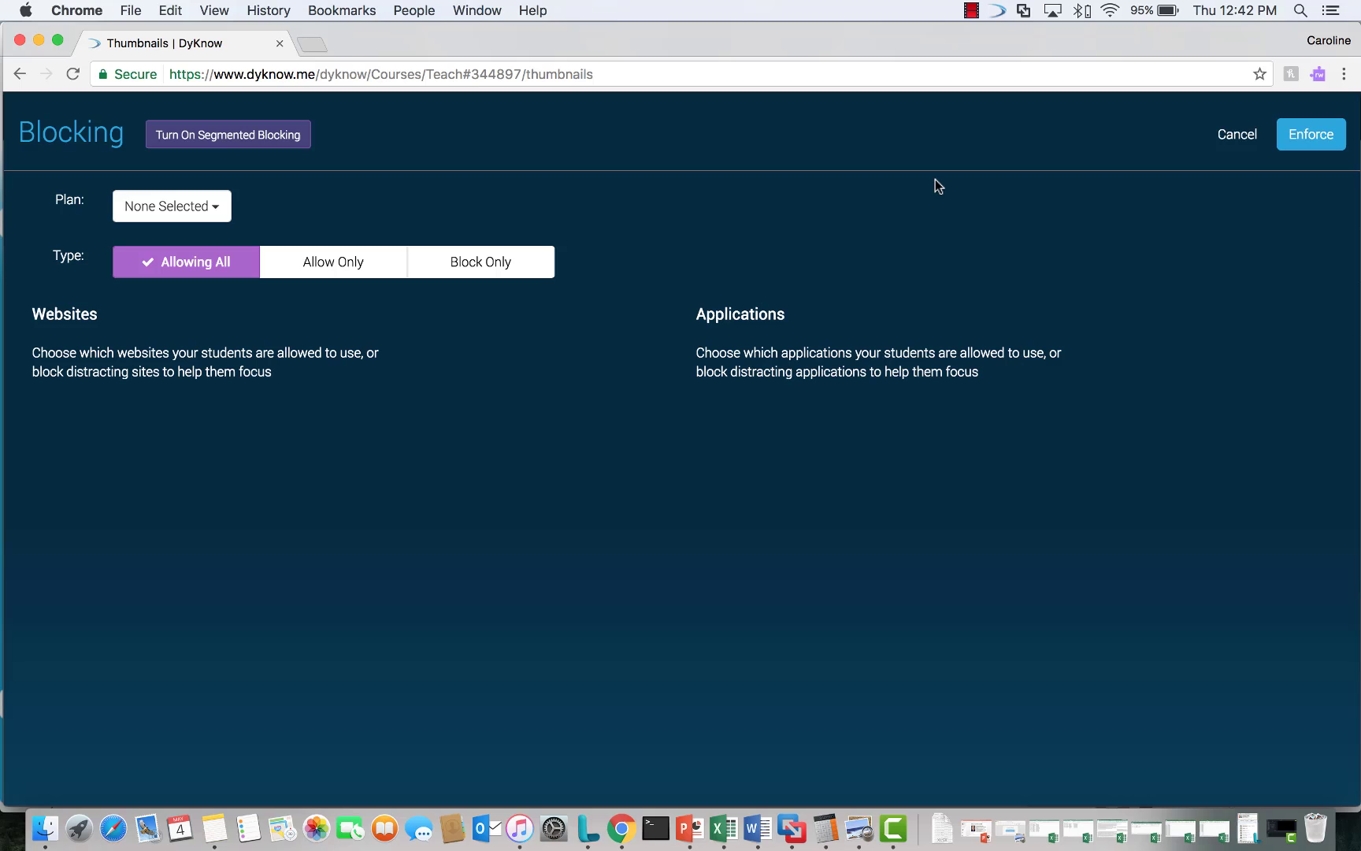
left_click(225, 212)
scroll(267, 431, "down", 1)
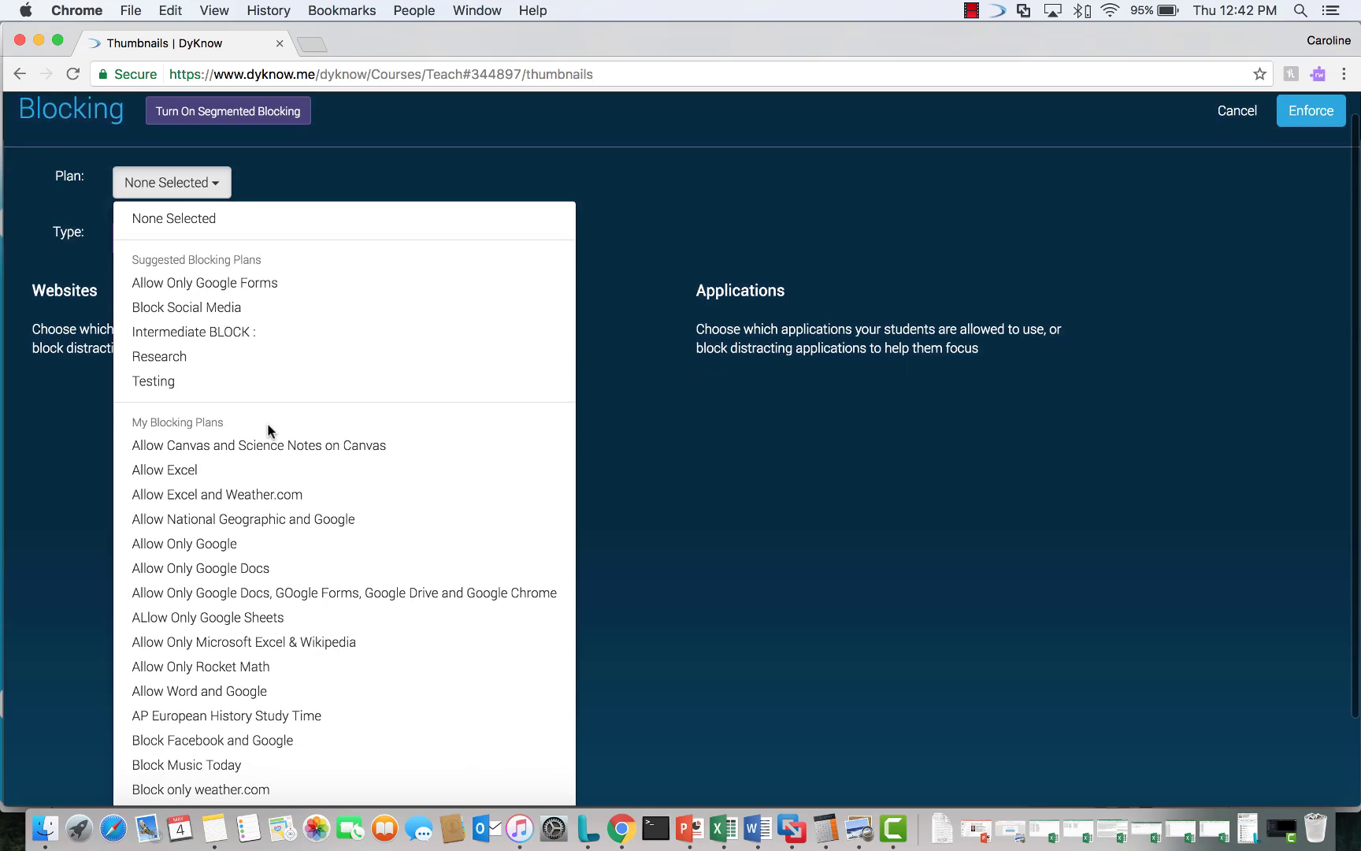
scroll(267, 433, "down", 3)
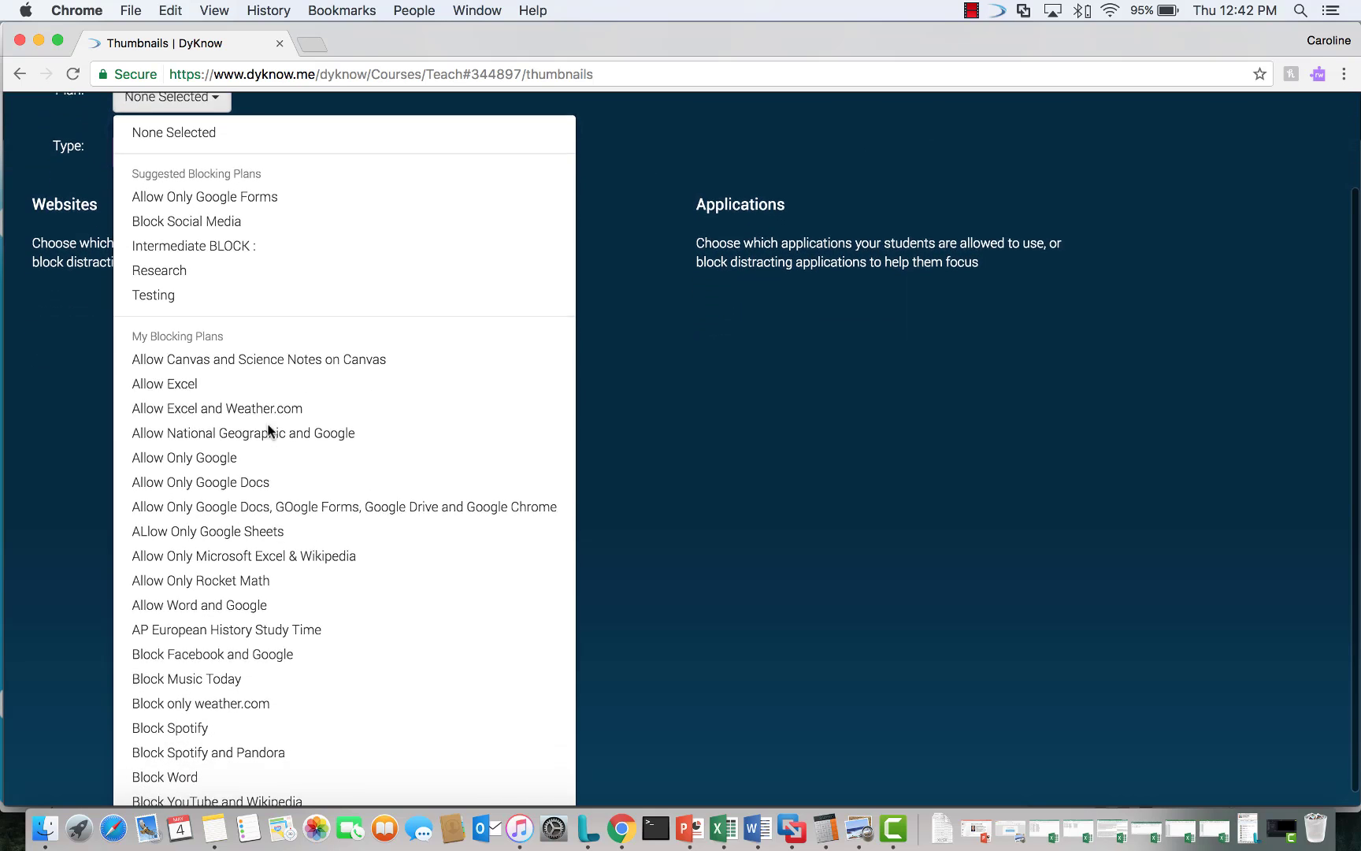
left_click(225, 626)
scroll(745, 627, "up", 2)
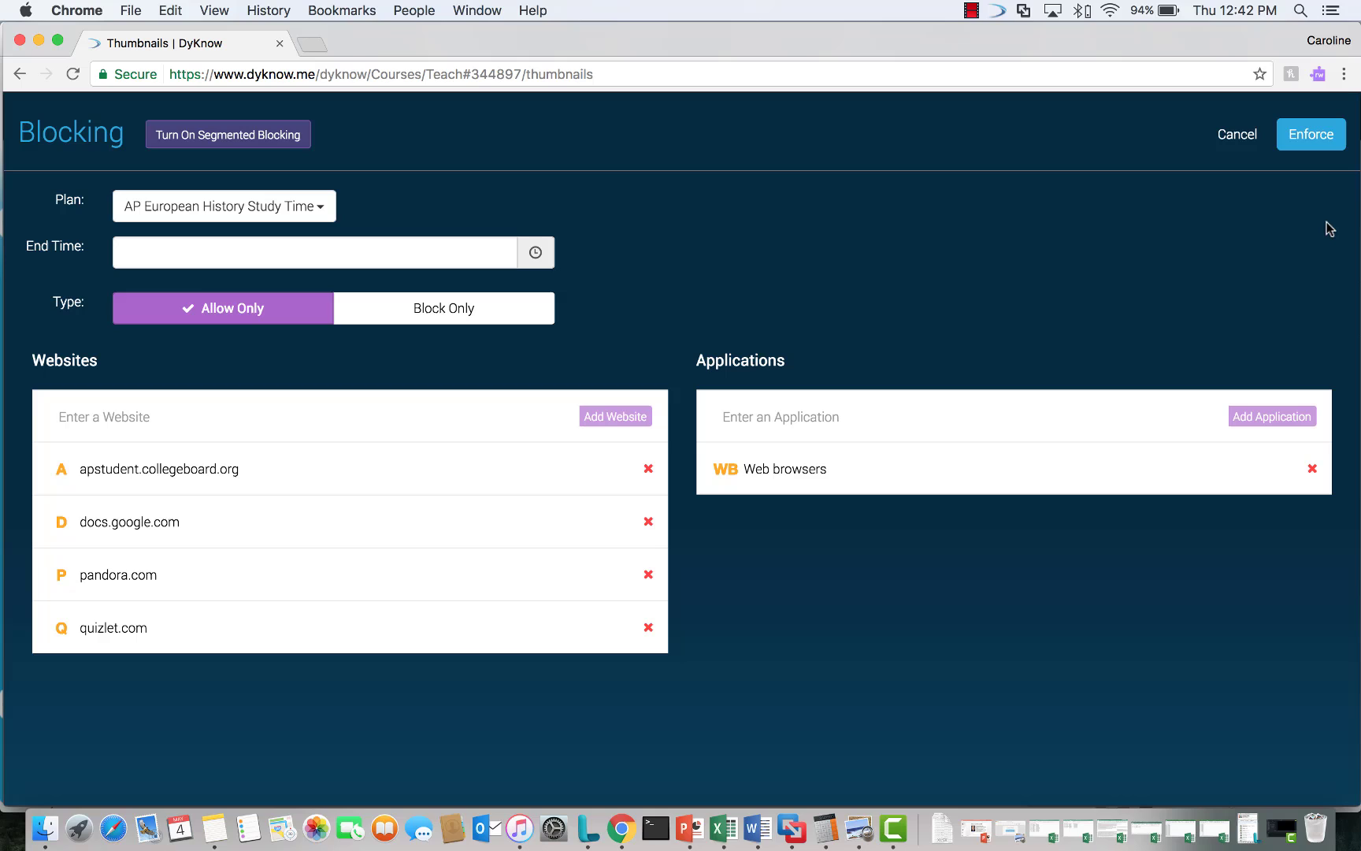
left_click(1318, 144)
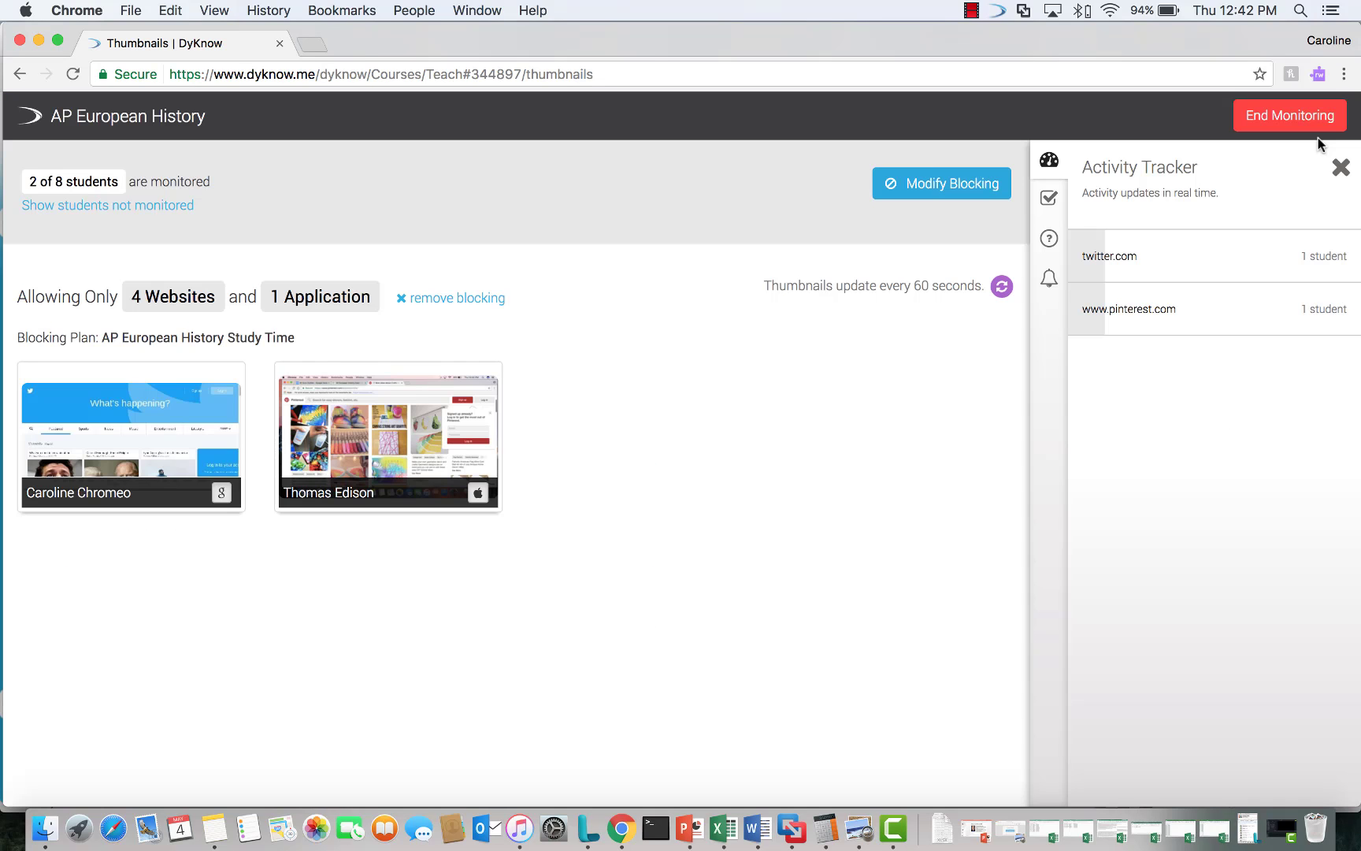
Refresh the student thumbnails to show the Google Docs and AP Student pages.
left_click(1001, 290)
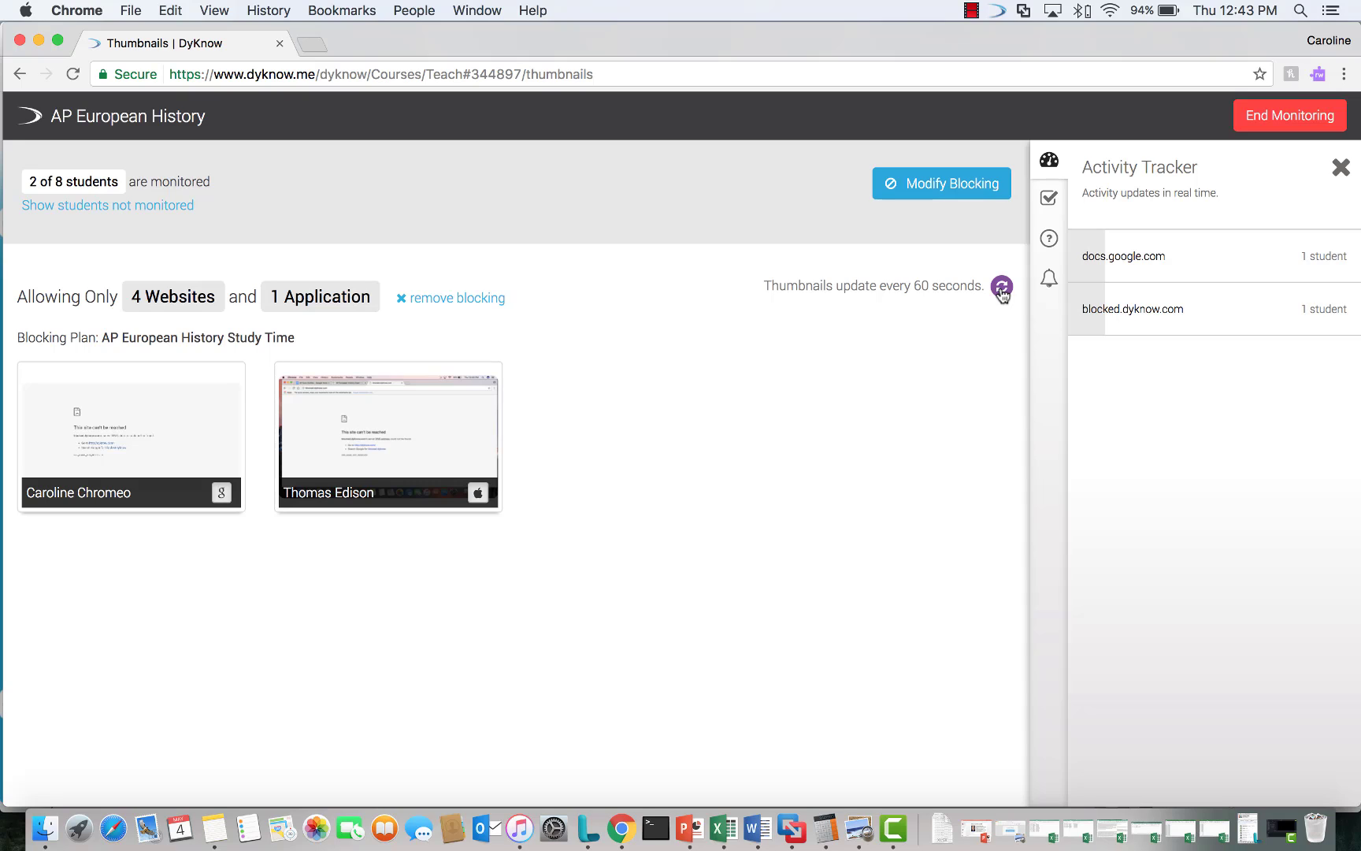
left_click(1001, 287)
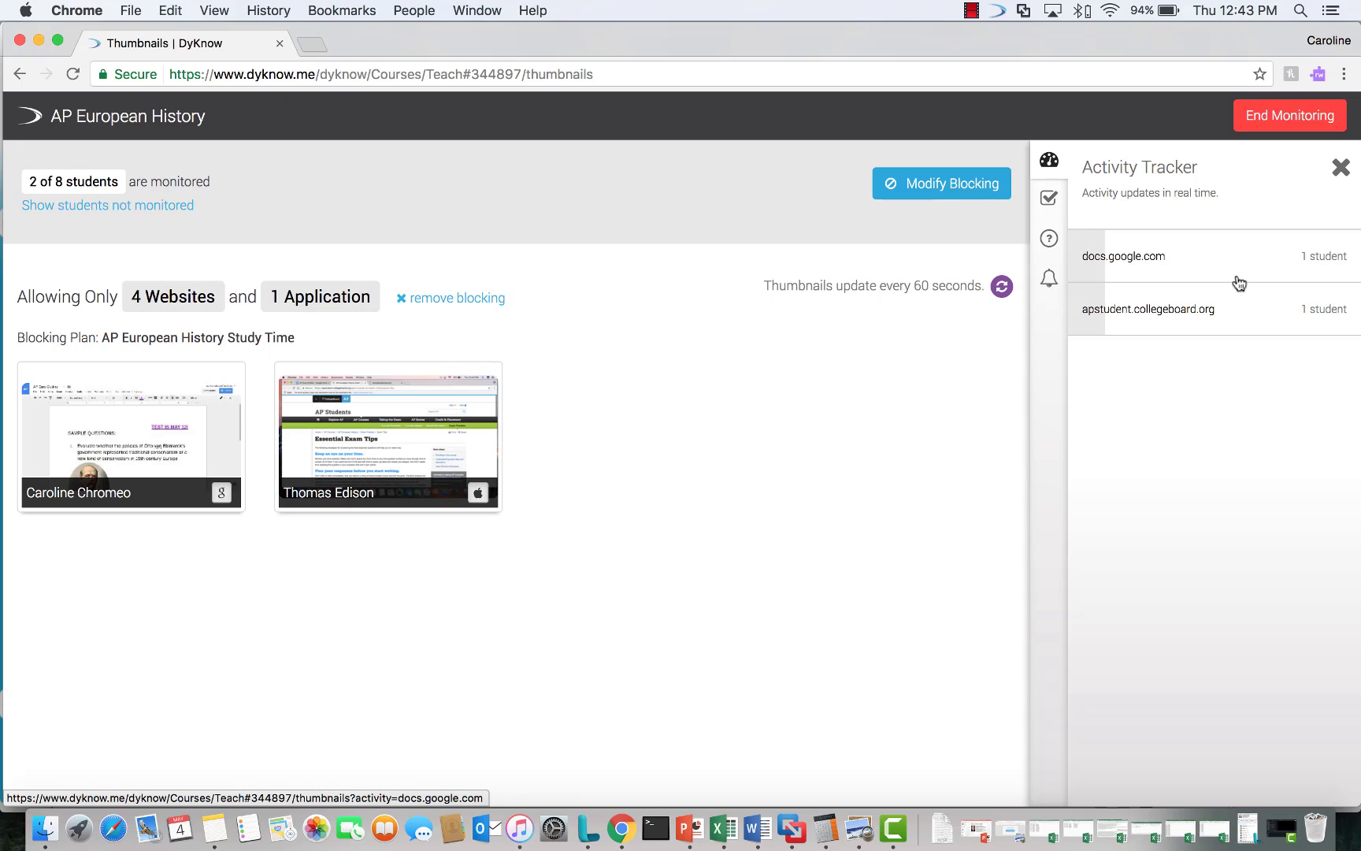
Confirm in full-size view that Thomas Edison is on the apstudent.collegeboard.org AP Exam Tips page.
left_click(1195, 319)
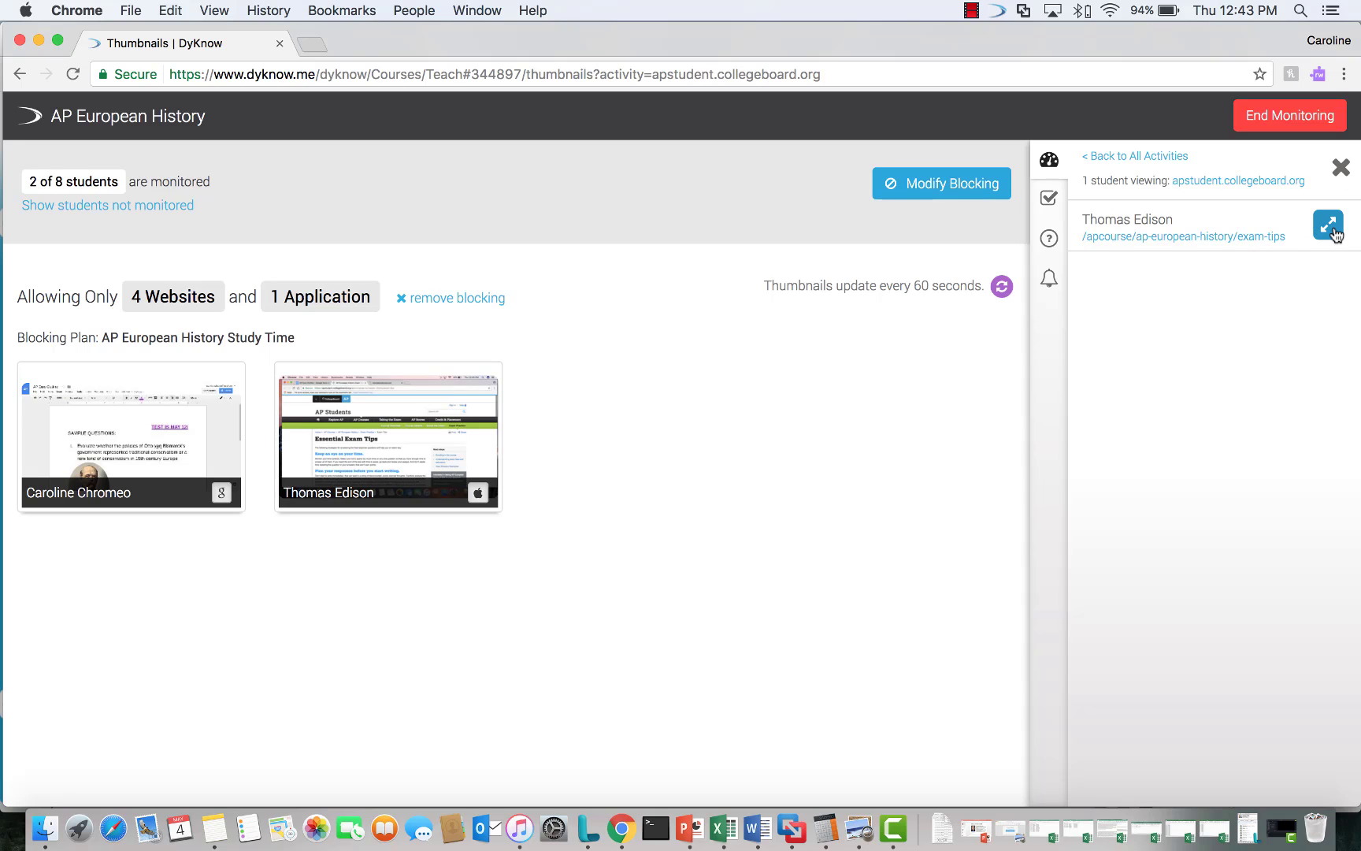
left_click(1328, 226)
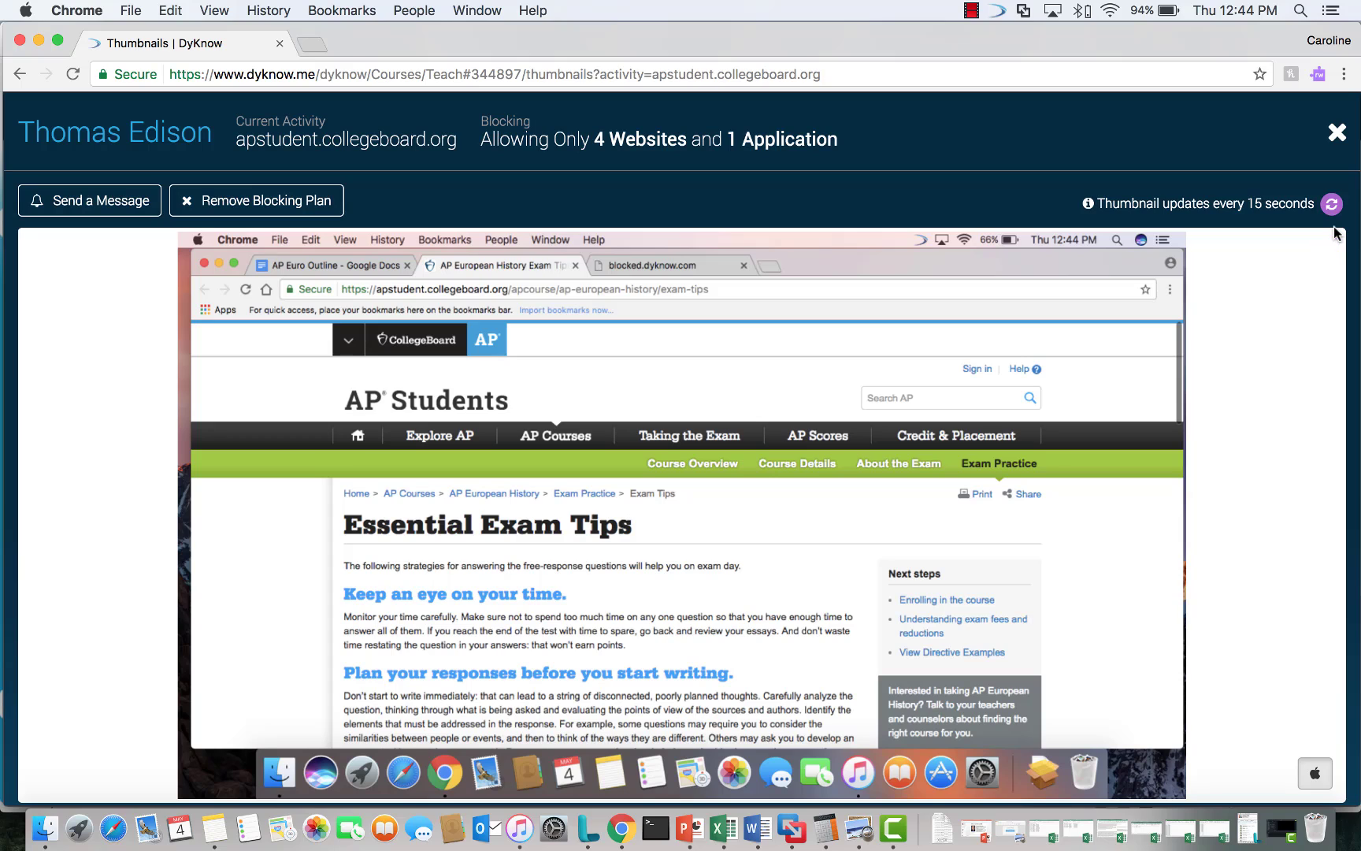
left_click(1337, 133)
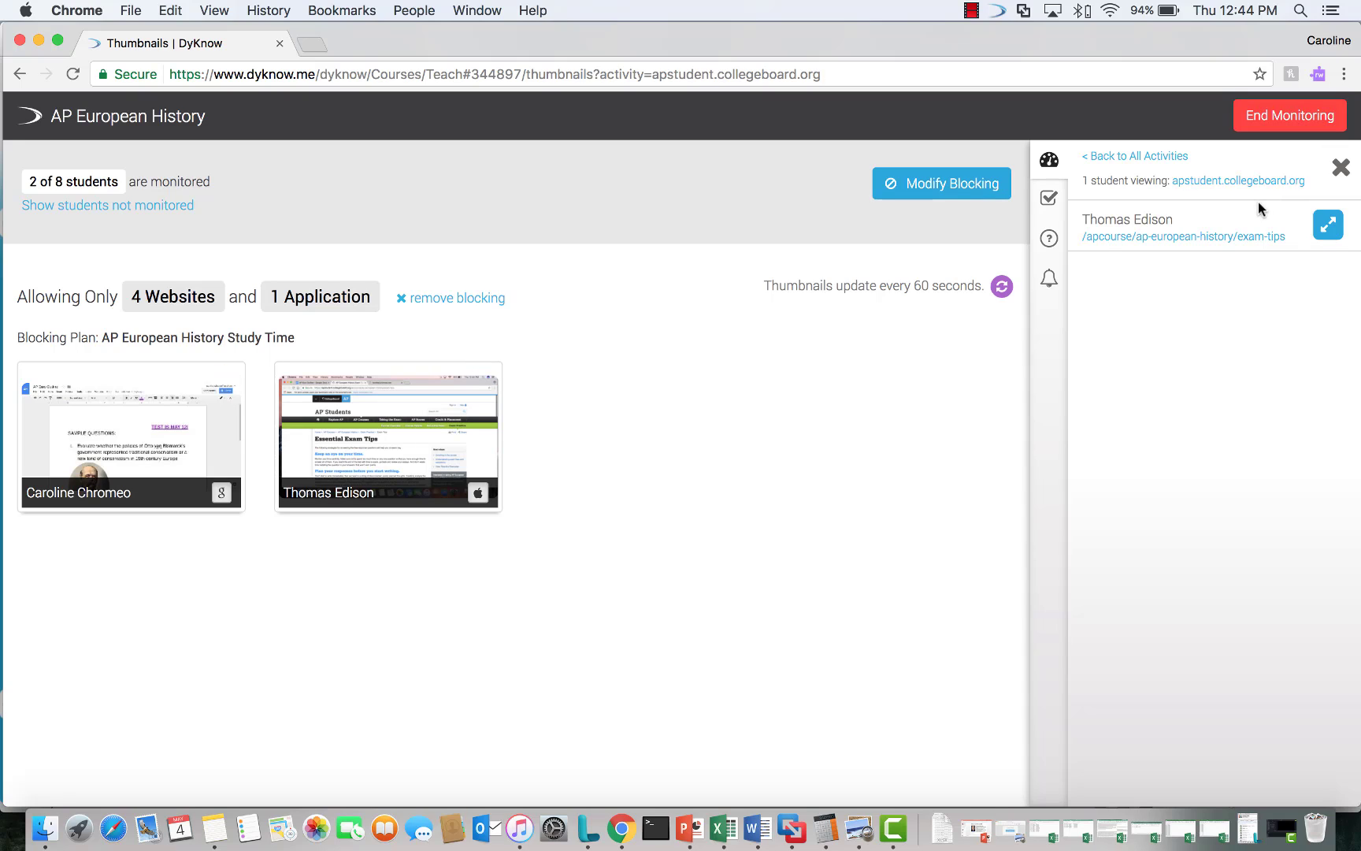
End monitoring and view today's AP European History activity tracker, topped by pinterest.com.
left_click(1262, 128)
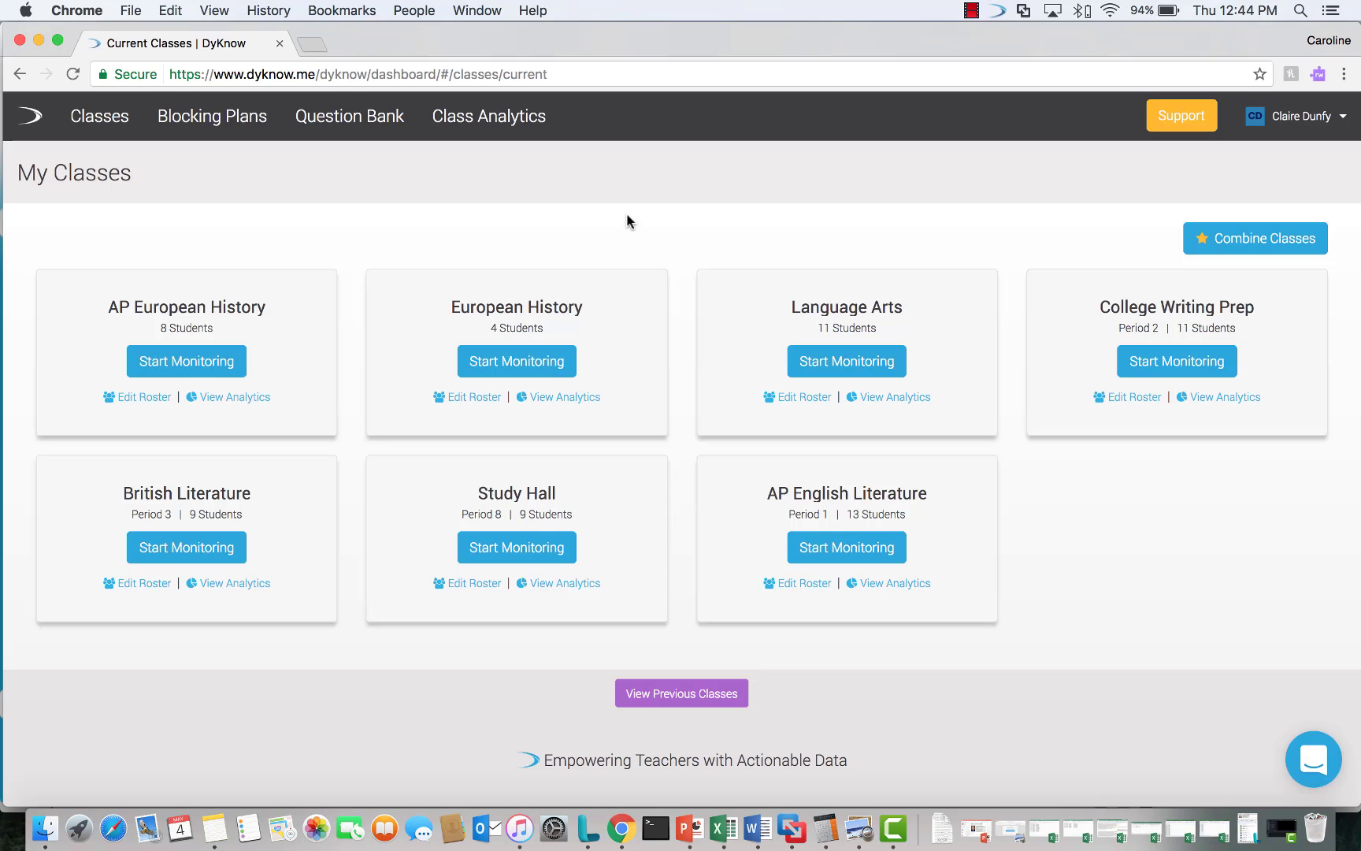
left_click(497, 126)
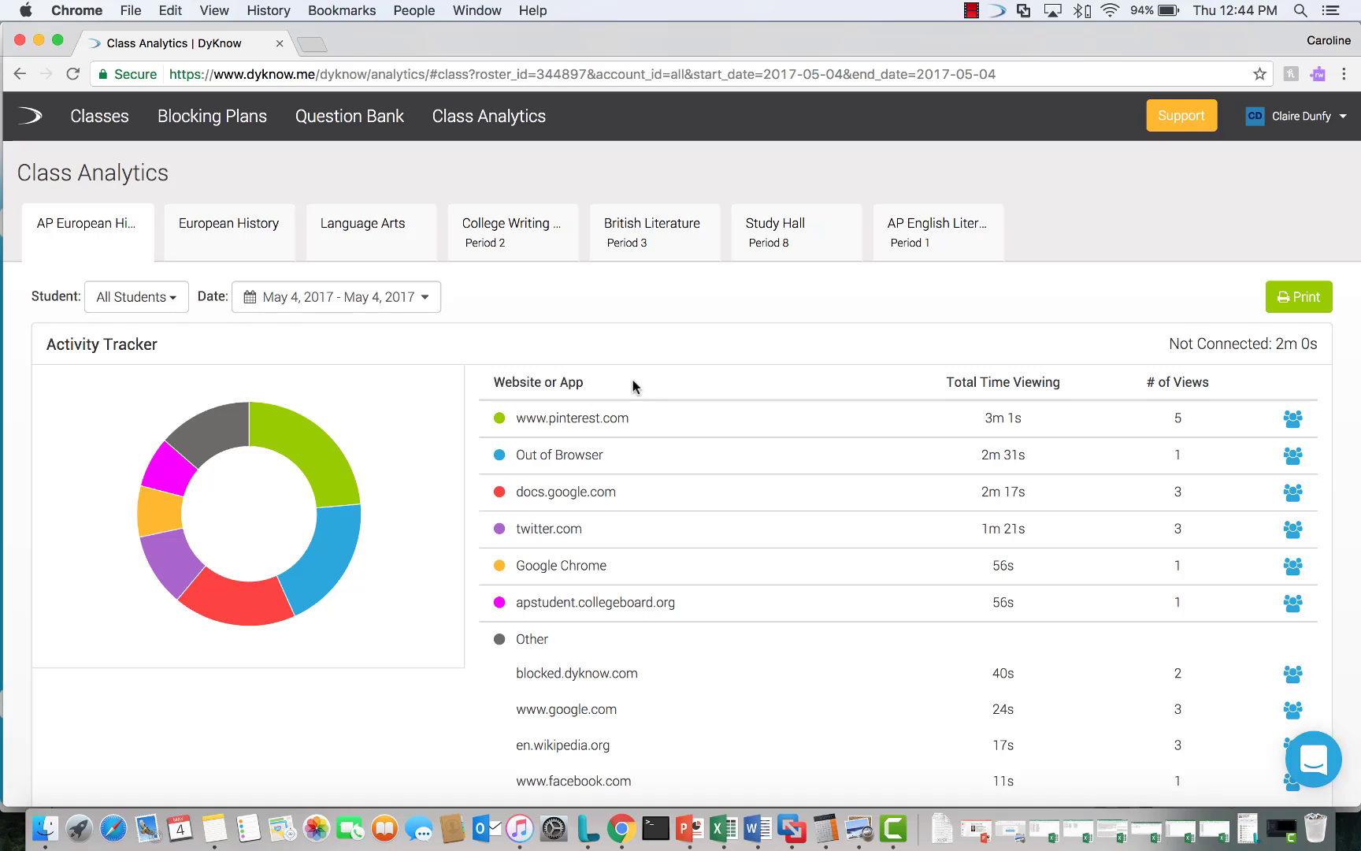
scroll(633, 386, "down", 3)
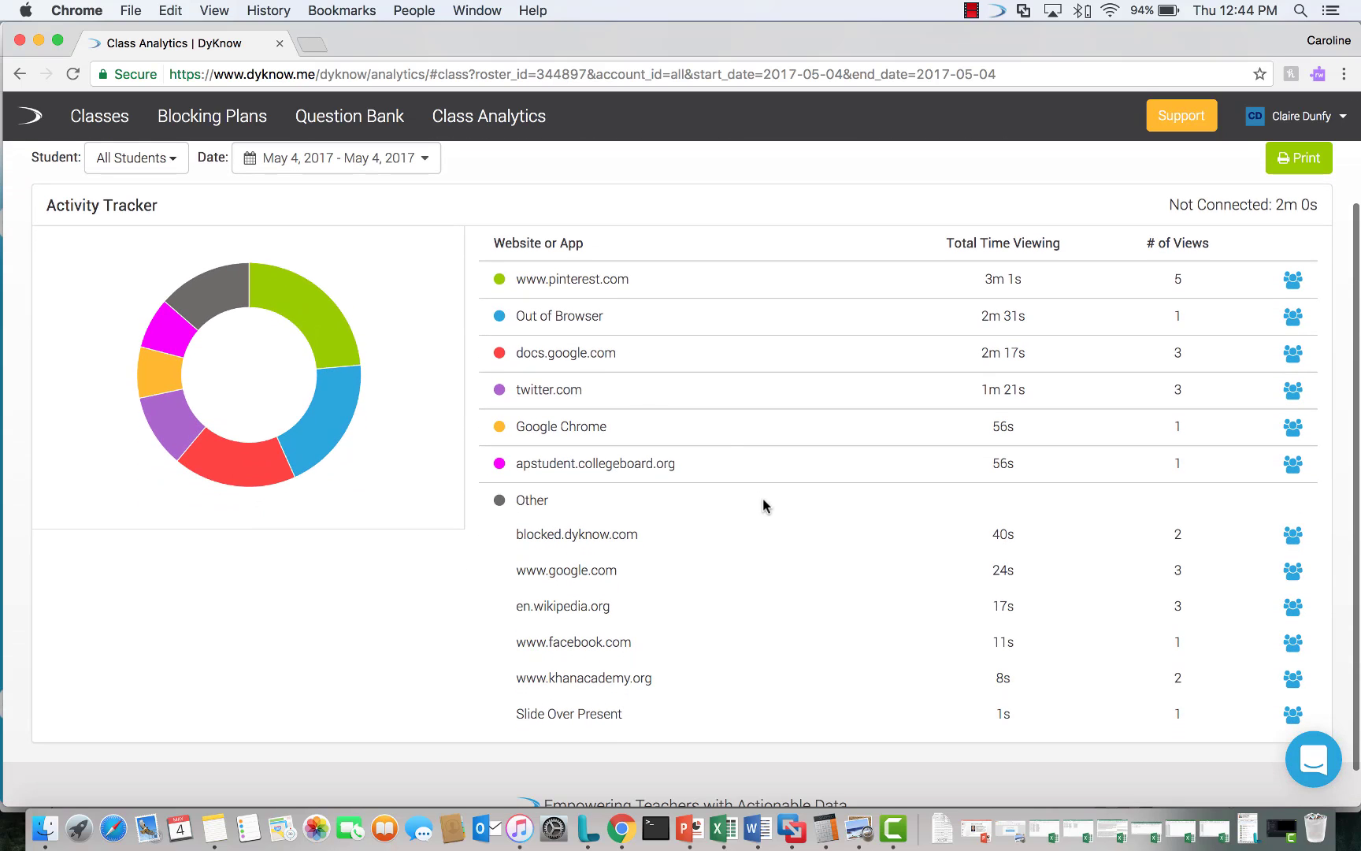